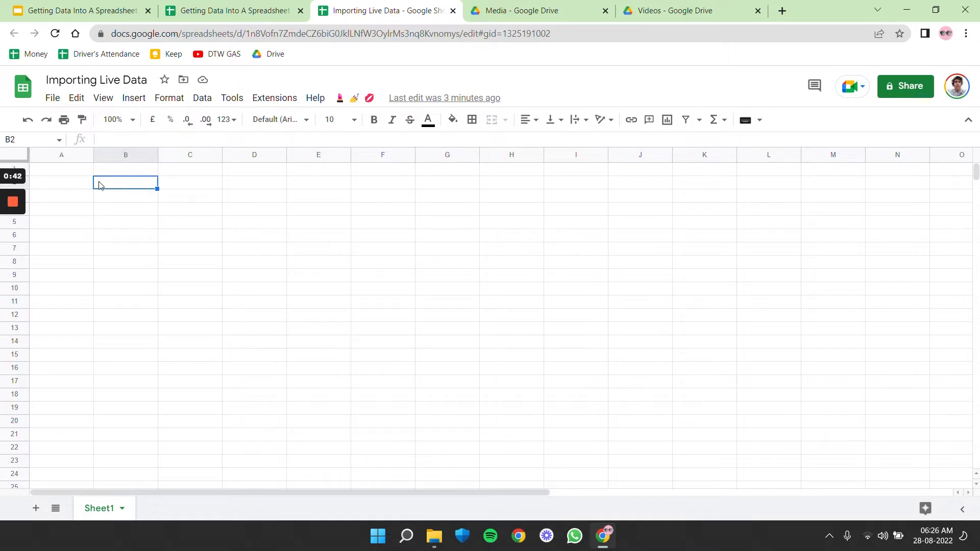
# Start an IMPORTRANGE formula in cell A1 and expand the help on its arguments.
pyautogui.click(74, 173)
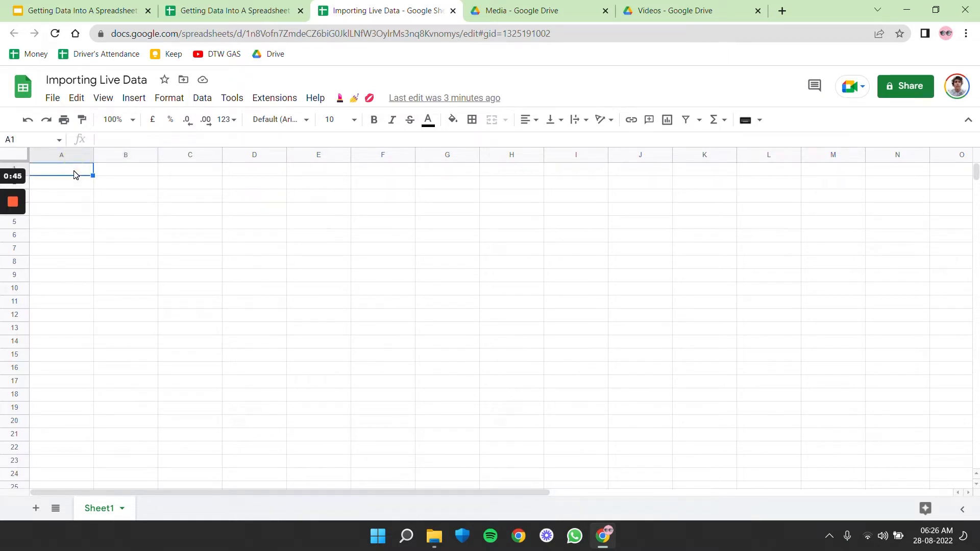
pyautogui.write('=')
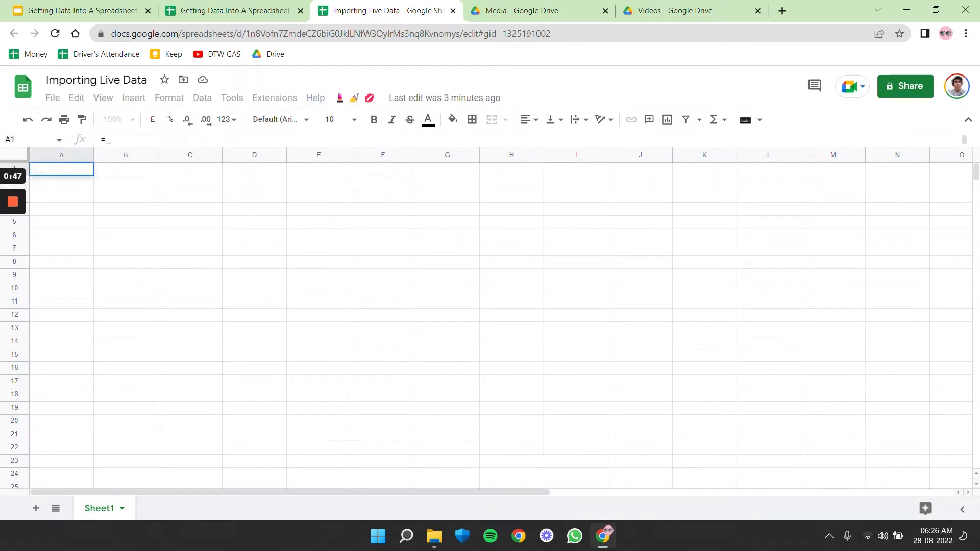
pyautogui.write('IM')
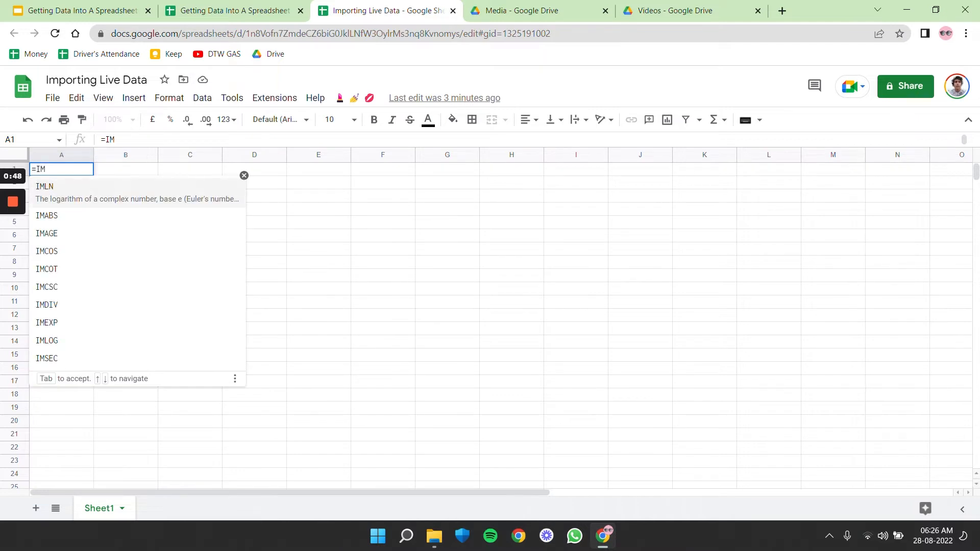
pyautogui.write('PORTR')
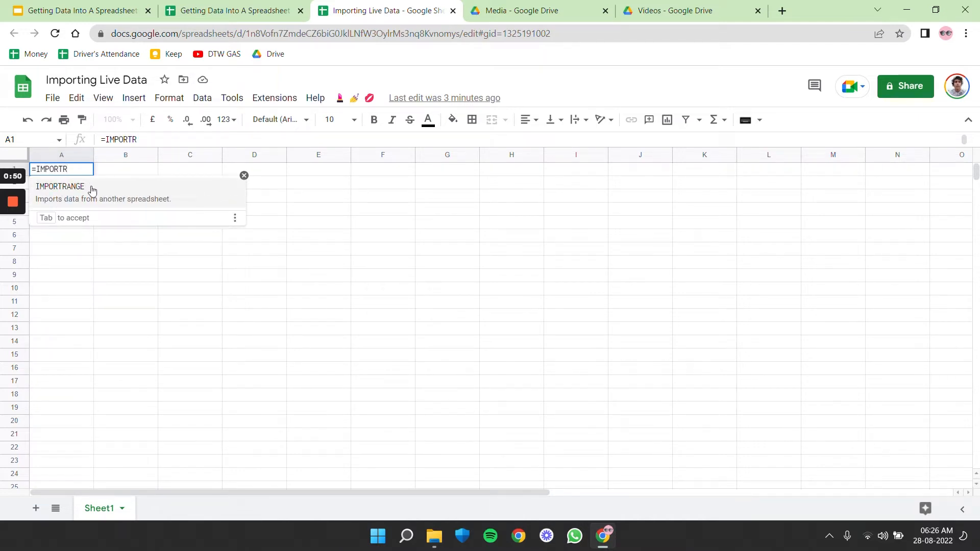
pyautogui.press('Tab')
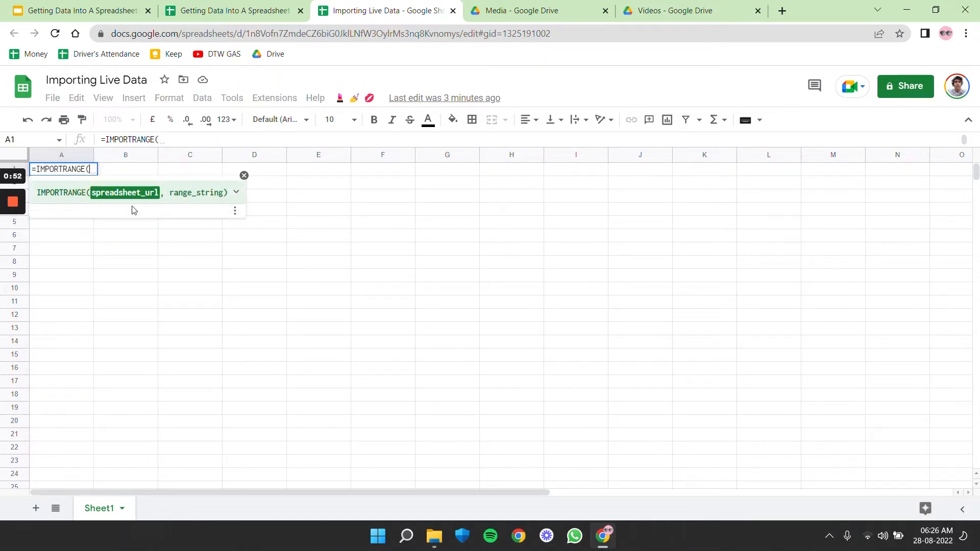
pyautogui.click(236, 192)
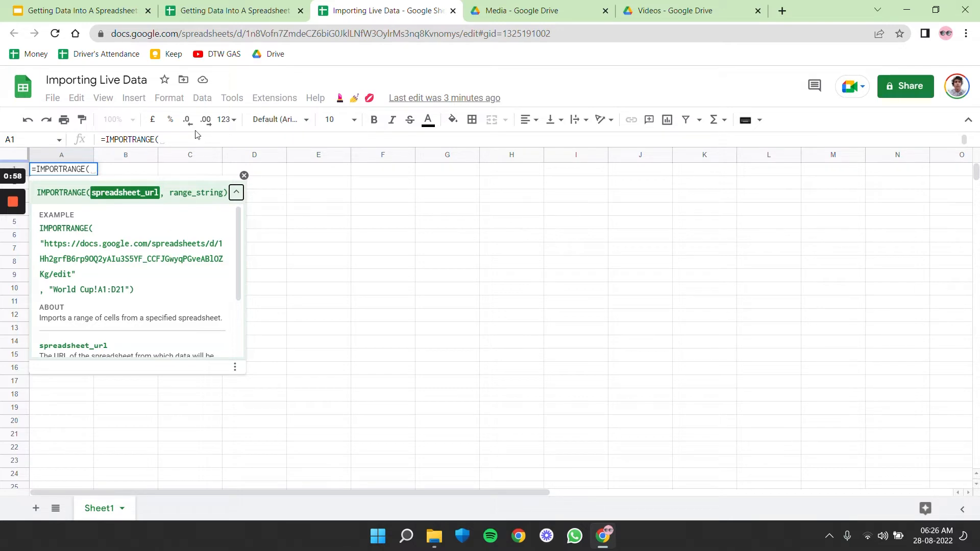
# Enter the quoted URL of the Getting Data Into A Spreadsheet file as the formula's spreadsheet_url argument, followed by a comma.
pyautogui.click(227, 15)
pyautogui.click(213, 33)
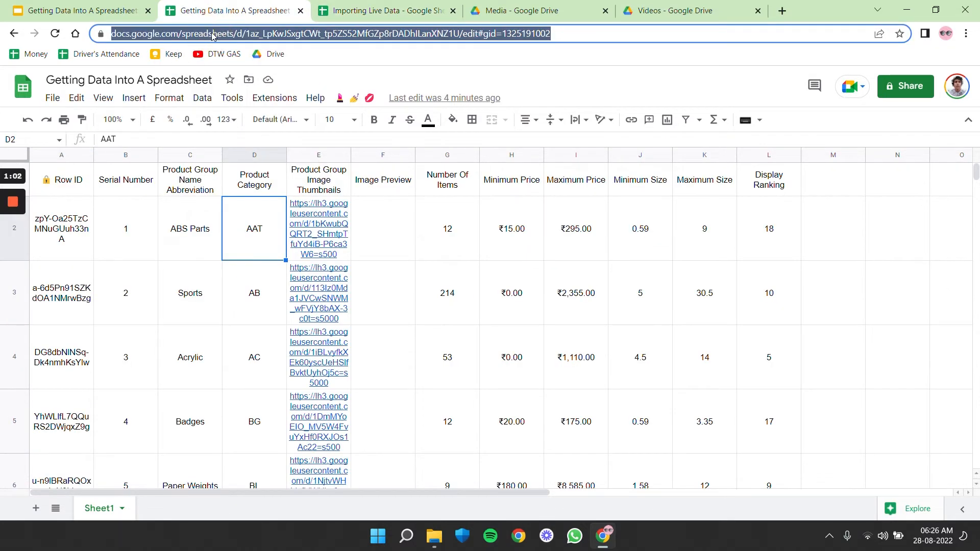
pyautogui.click(327, 14)
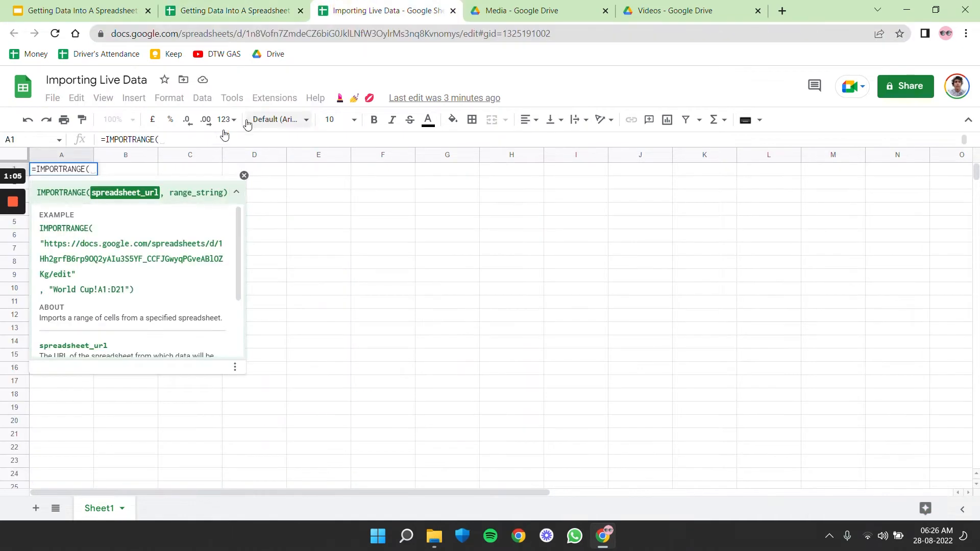
pyautogui.click(178, 137)
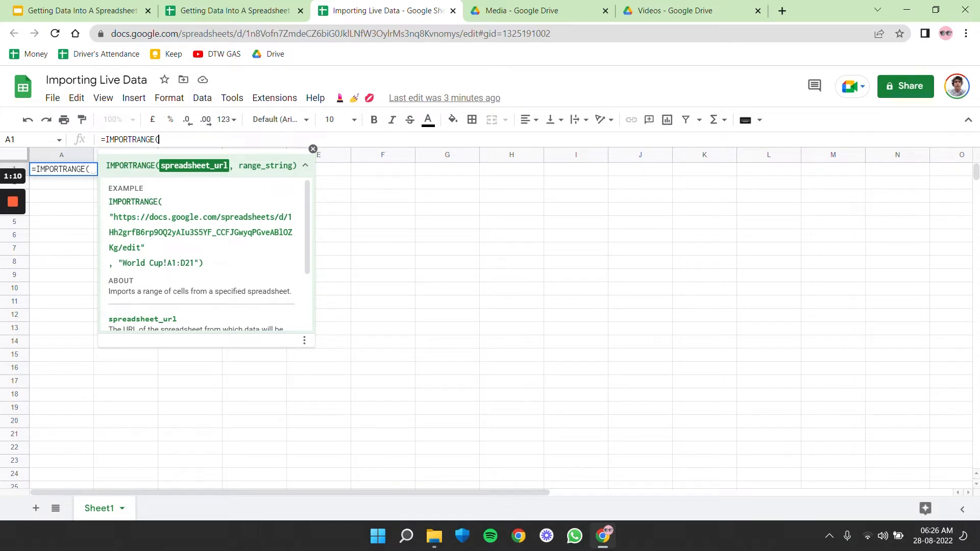
pyautogui.write('"')
pyautogui.hotkey('ctrl', 'v')
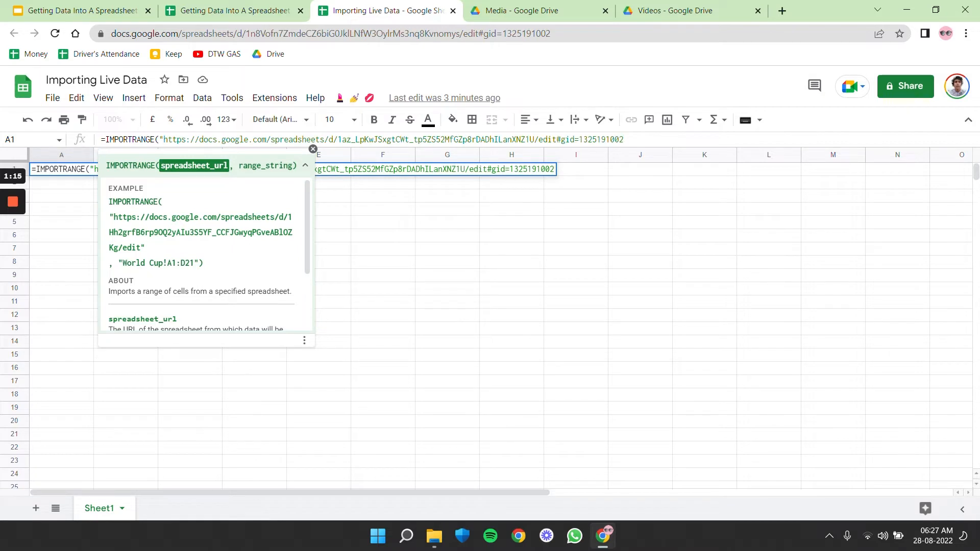
pyautogui.write('"')
pyautogui.write(',')
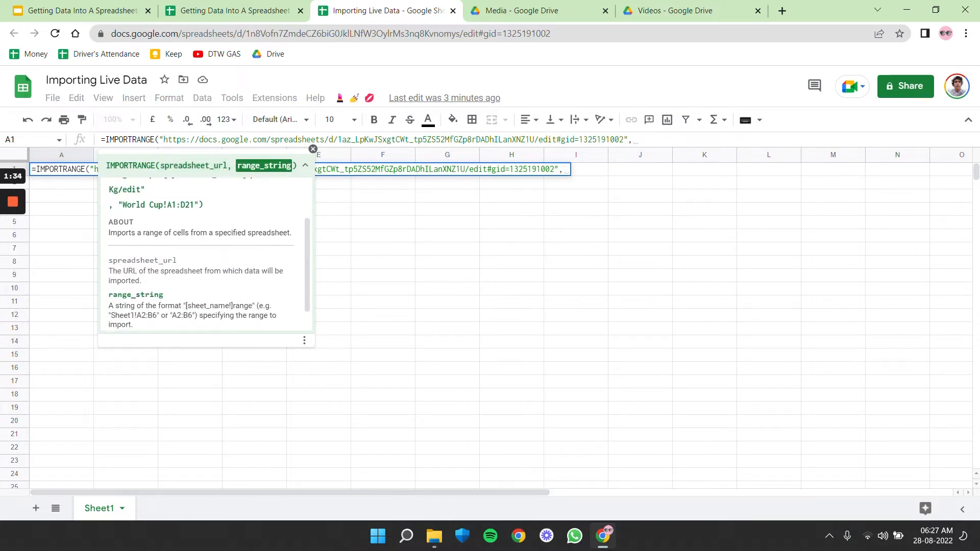
# Review the range_string help, and check the source spreadsheet's sheet name and the extent of its header row.
pyautogui.scroll(2, 206, 256)
pyautogui.scroll(-3, 207, 255)
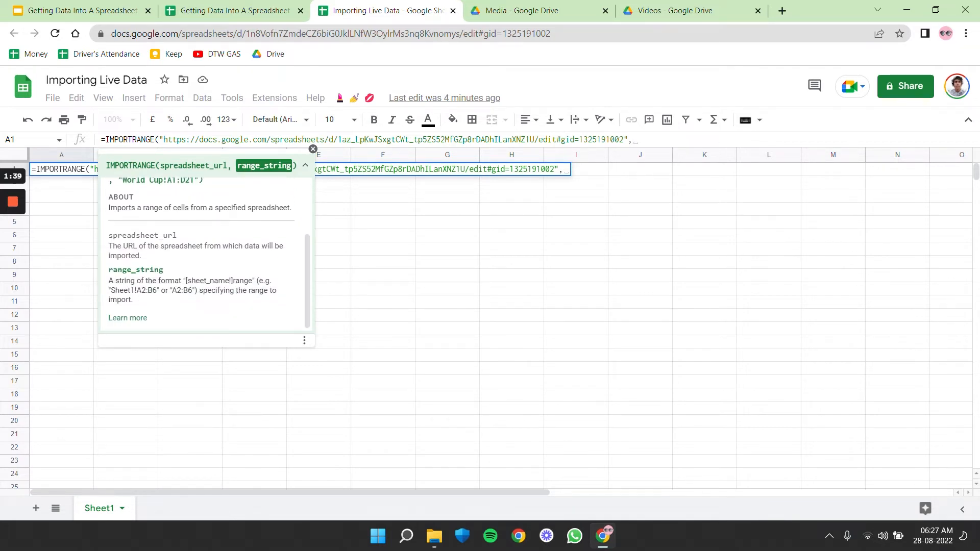
pyautogui.click(236, 10)
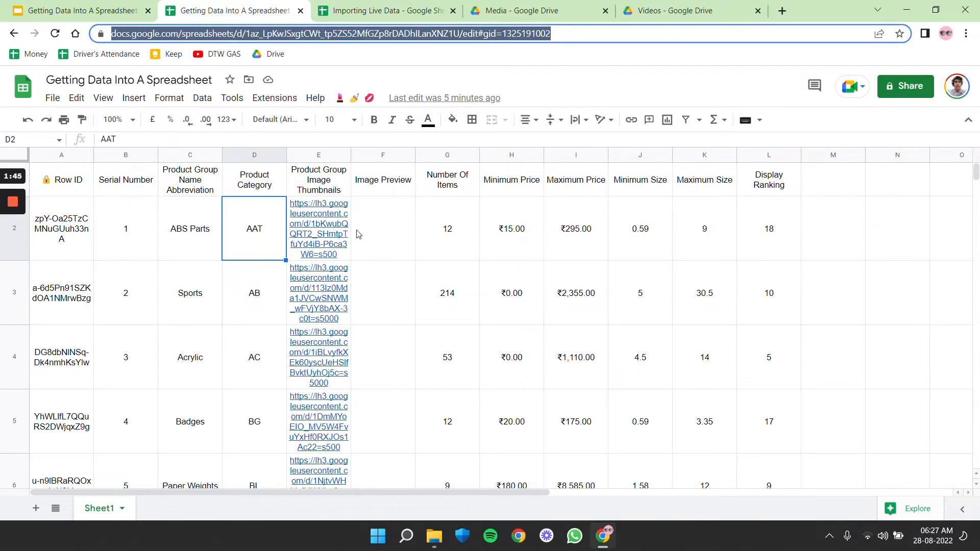
pyautogui.moveTo(299, 342)
pyautogui.click(116, 507)
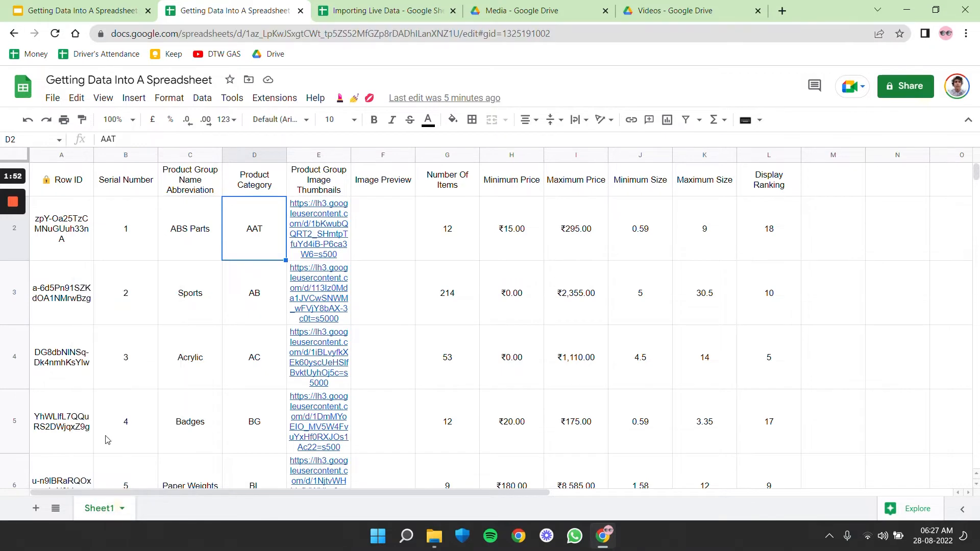
pyautogui.rightClick(95, 517)
pyautogui.click(112, 352)
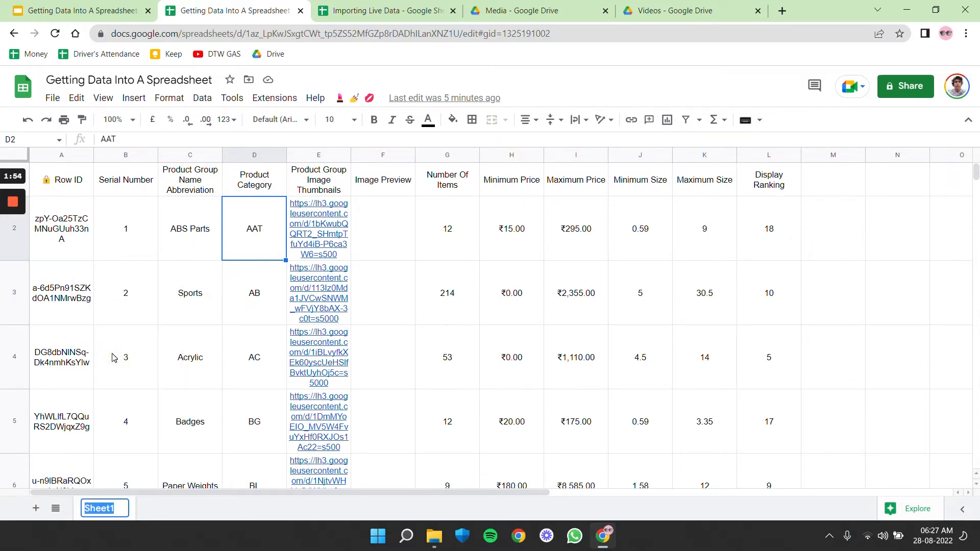
pyautogui.press('Return')
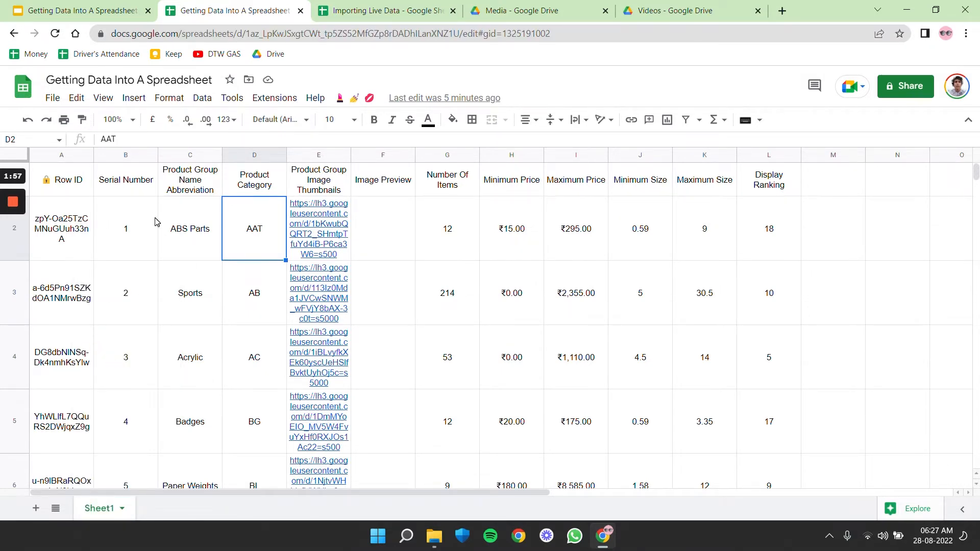
pyautogui.moveTo(72, 181); pyautogui.dragTo(773, 194)
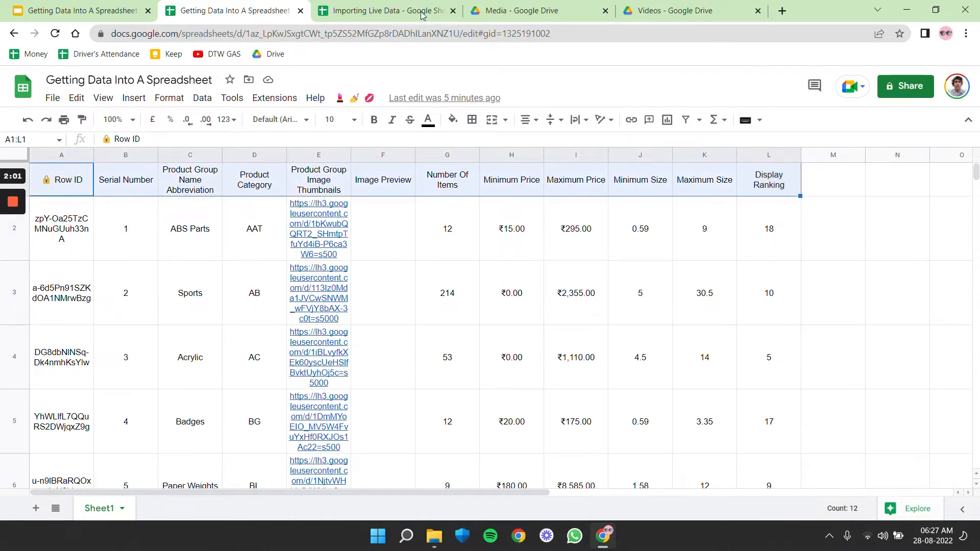
# Complete the IMPORTRANGE formula in Importing Live Data with the range "Sheet1!A:L" and allow access to the source spreadsheet.
pyautogui.click(393, 10)
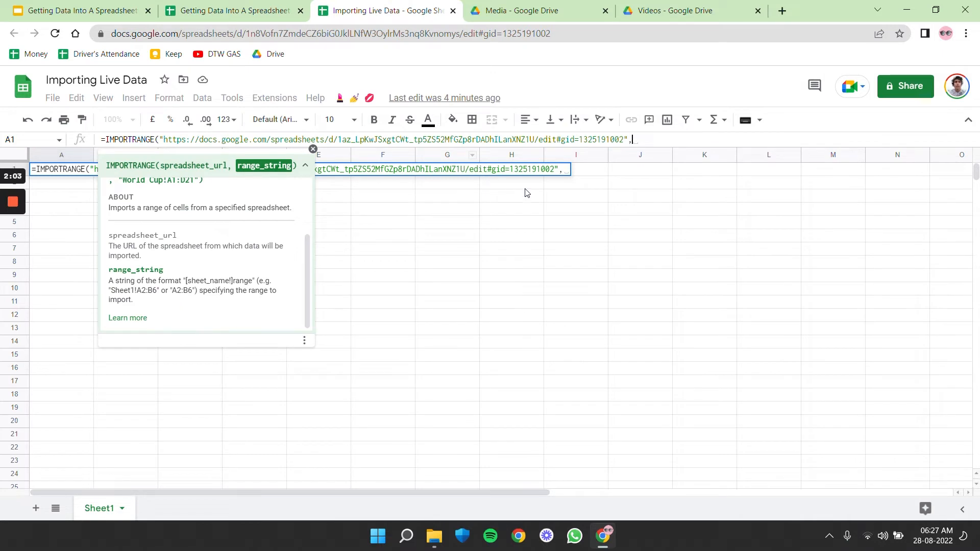
pyautogui.write('"')
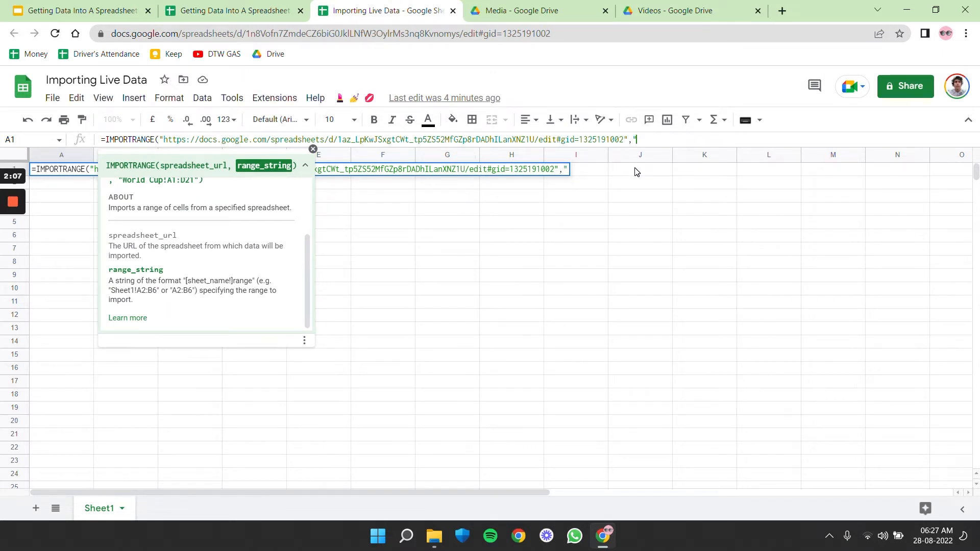
pyautogui.write('Sheet1')
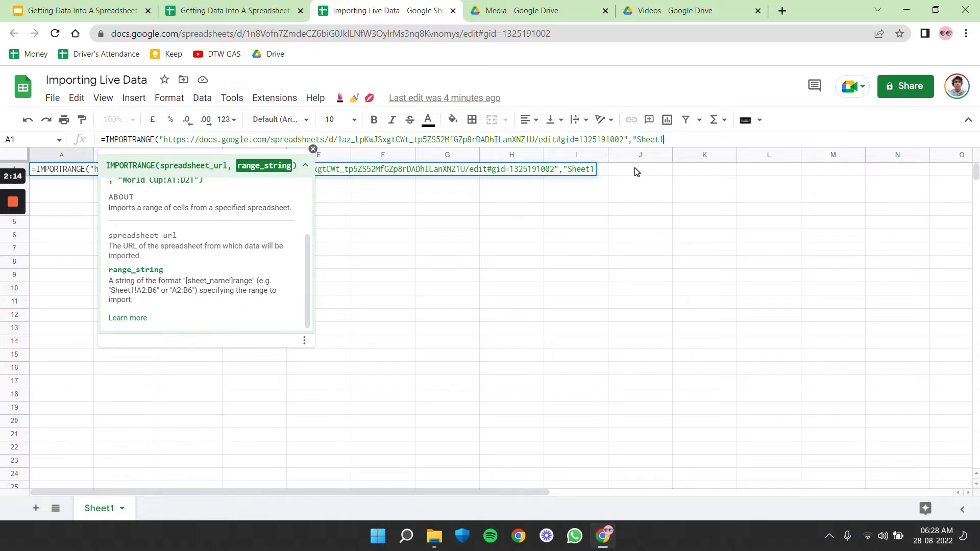
pyautogui.write('!A:L"')
pyautogui.press('Return')
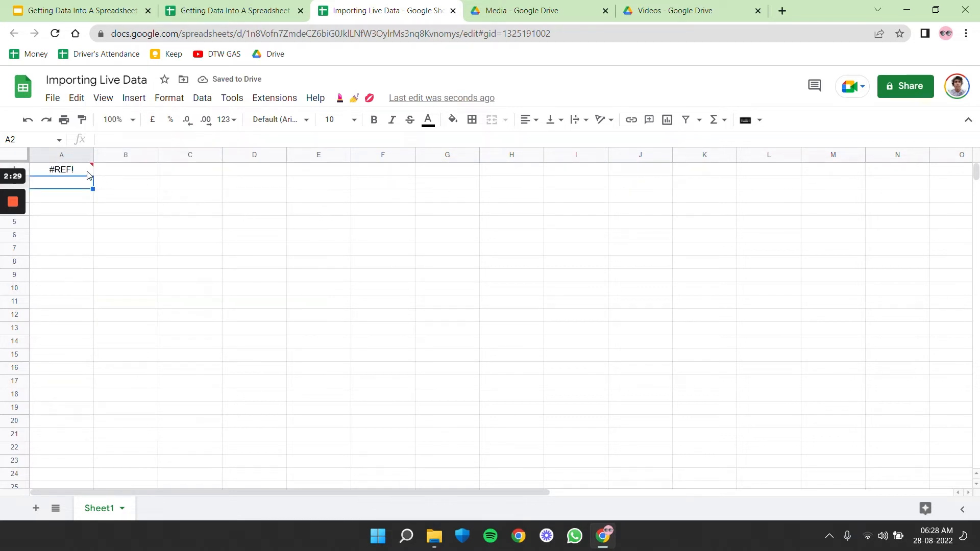
pyautogui.moveTo(82, 172)
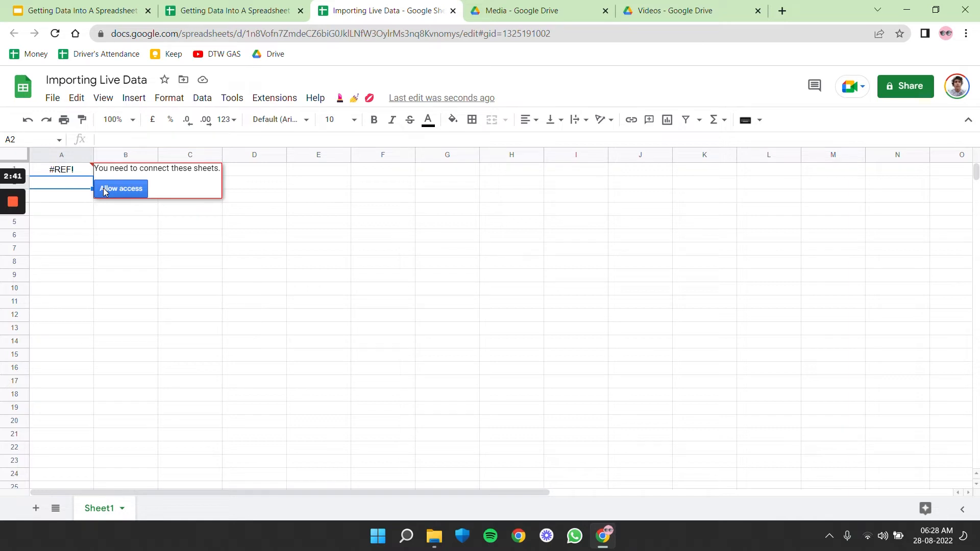
pyautogui.click(121, 188)
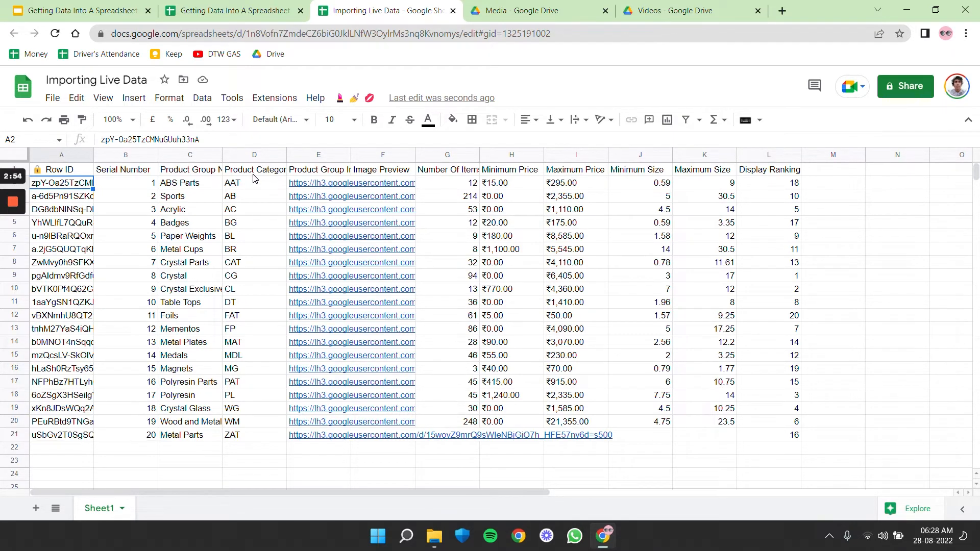
# Look over the imported Product Category column, then set the first Product Category value, cell D2, to D in the source spreadsheet.
pyautogui.click(259, 160)
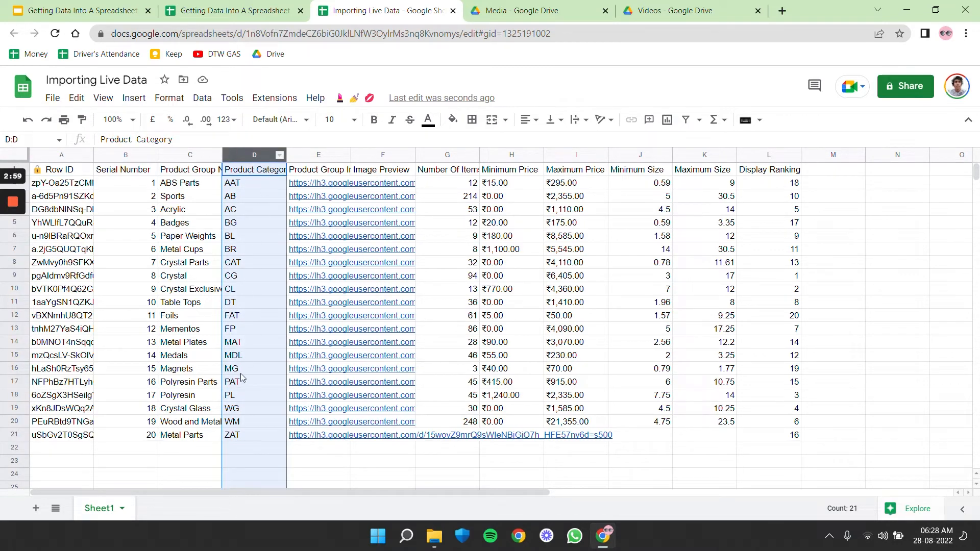
pyautogui.moveTo(260, 189); pyautogui.dragTo(249, 426)
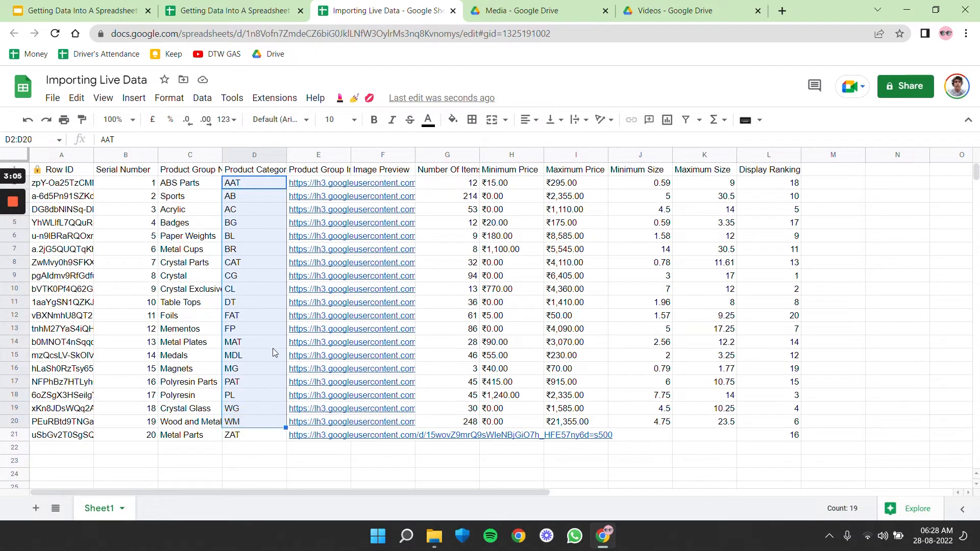
pyautogui.click(259, 11)
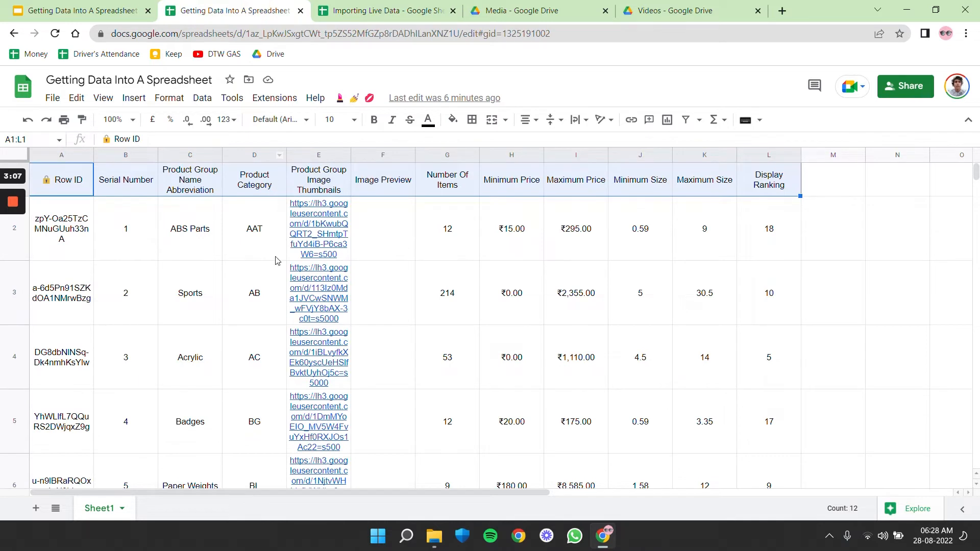
pyautogui.click(267, 232)
pyautogui.write('DT')
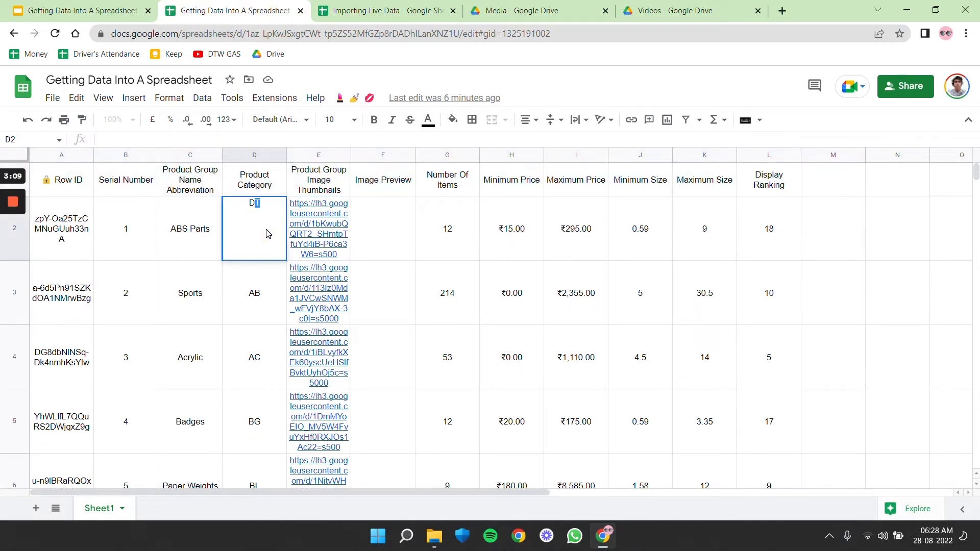
pyautogui.press('Return')
pyautogui.click(266, 233)
pyautogui.doubleClick(267, 233)
pyautogui.press('BackSpace')
pyautogui.press('Return')
pyautogui.click(266, 233)
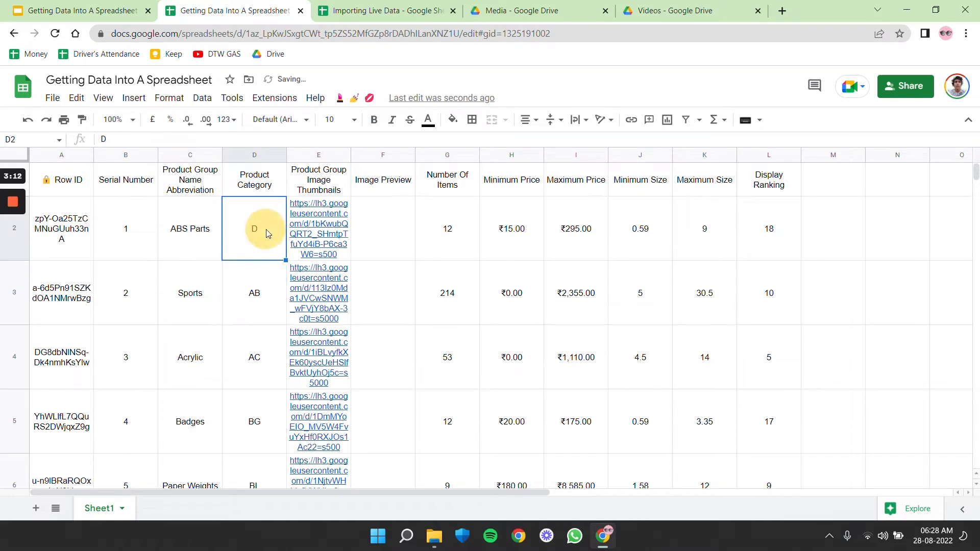
# Fill the value of D2 down the Product Category column through row 21 and look over the filled rows.
pyautogui.hotkey('ctrl', 'shift', 'Down')
pyautogui.hotkey('ctrl', 'd')
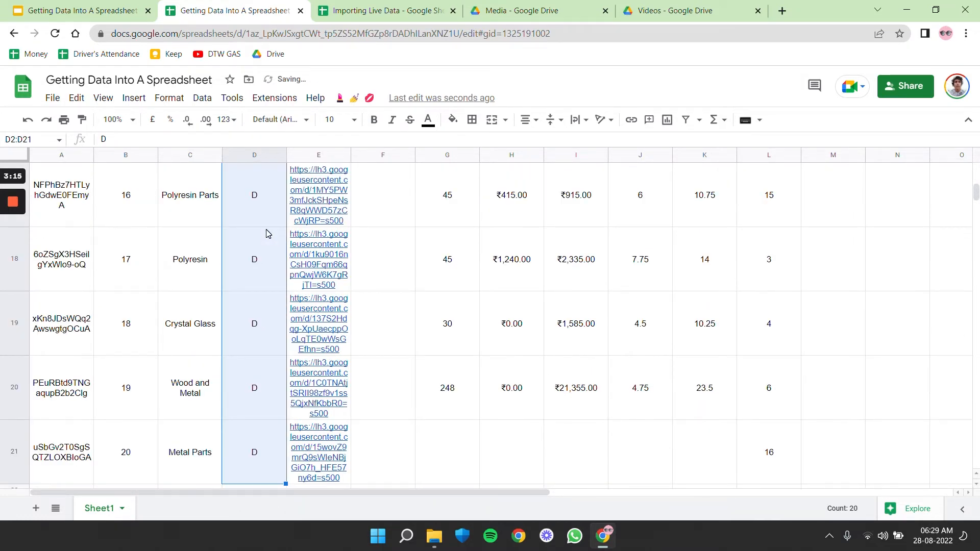
pyautogui.scroll(20, 268, 234)
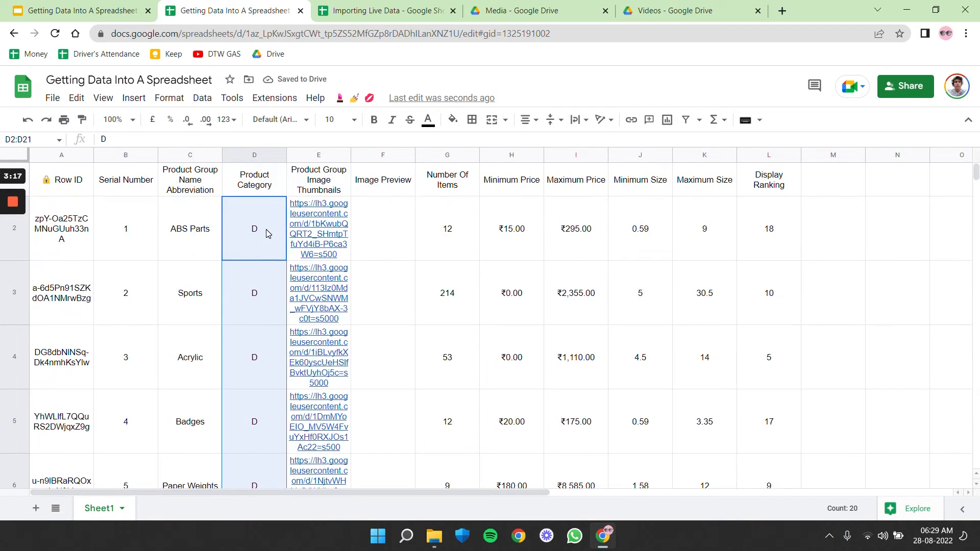
pyautogui.scroll(-20, 266, 233)
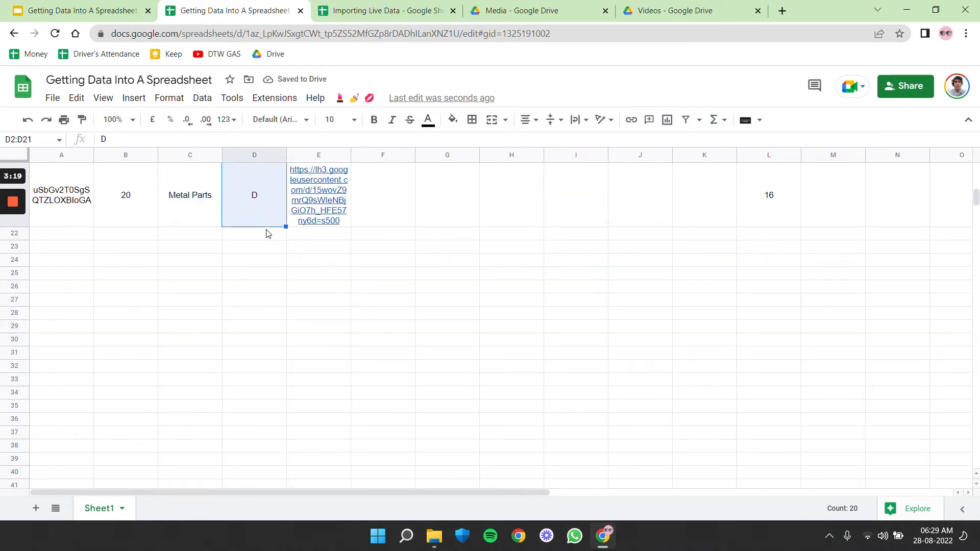
pyautogui.scroll(20, 266, 233)
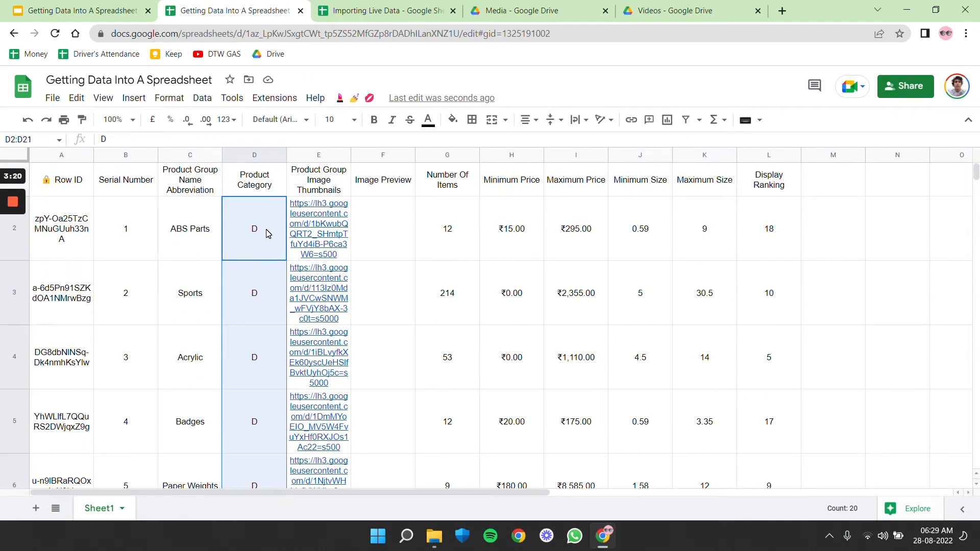
# Examine the imported Product Category values in the Importing Live Data spreadsheet.
pyautogui.click(371, 7)
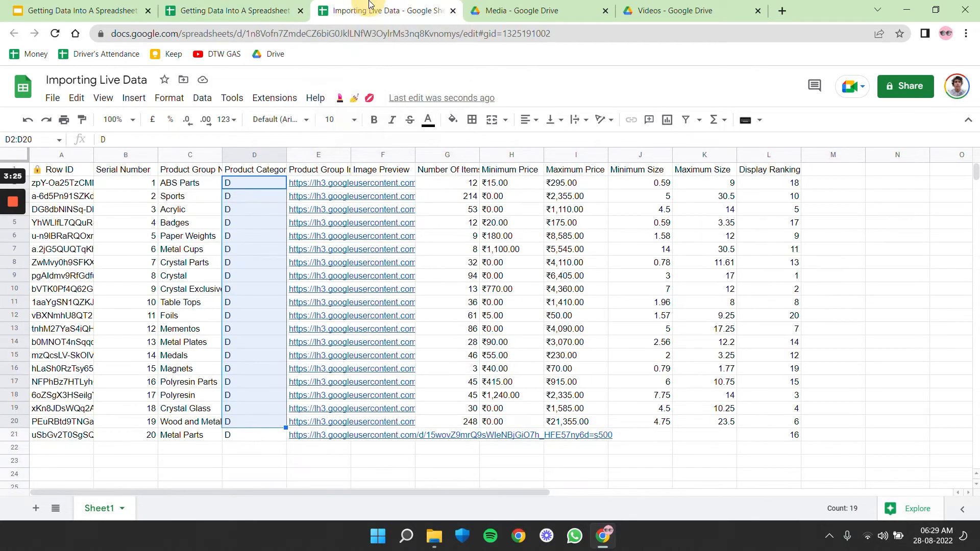
pyautogui.click(266, 304)
pyautogui.moveTo(261, 185); pyautogui.dragTo(256, 427)
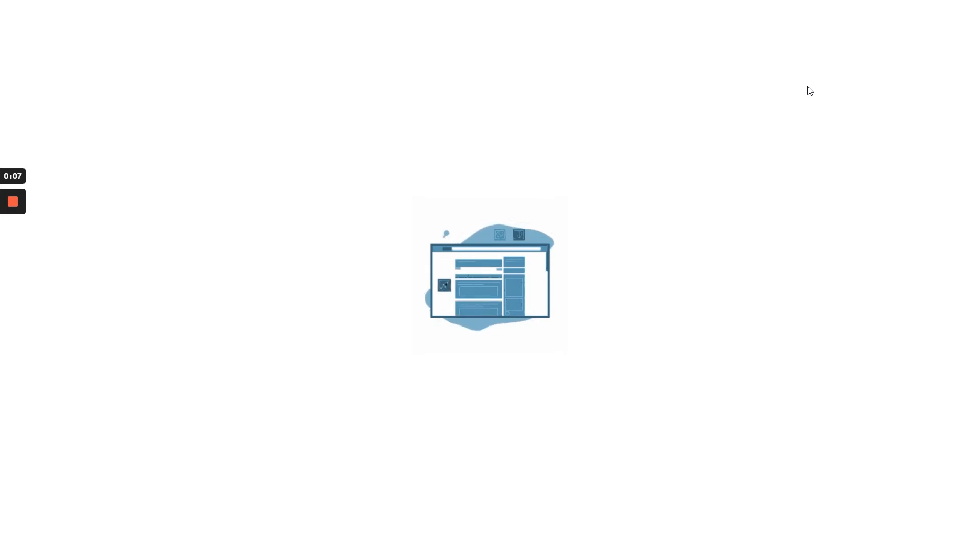
# Leave the slideshow and switch to the Importing Live Data spreadsheet.
pyautogui.press('Escape')
pyautogui.click(417, 5)
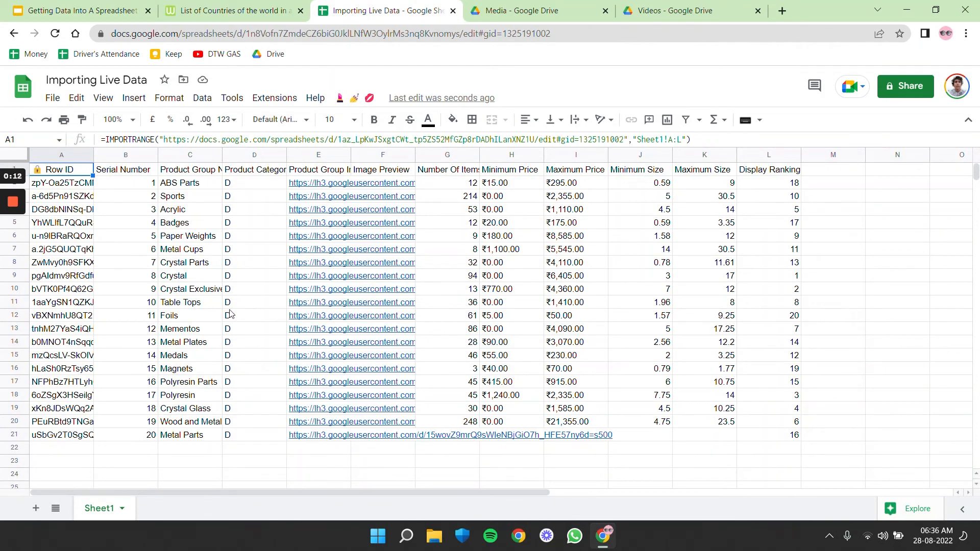
# Add a new sheet to the Importing Live Data spreadsheet, then switch to the Worldometer page and look over its country table.
pyautogui.click(36, 509)
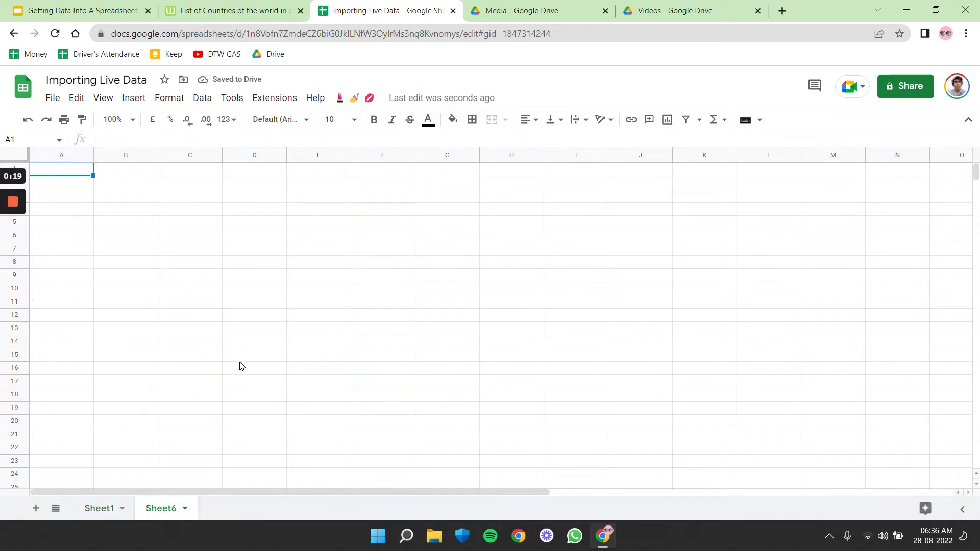
pyautogui.click(250, 7)
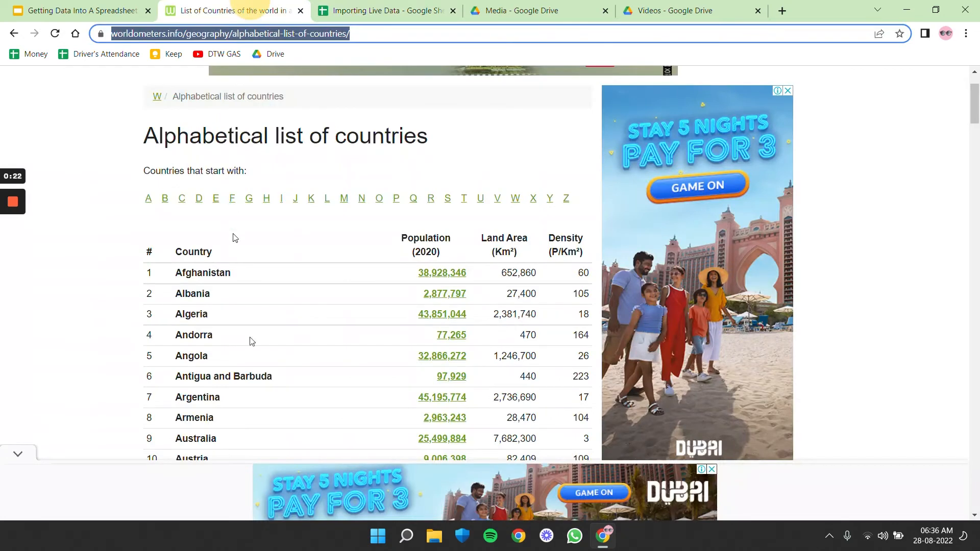
pyautogui.click(127, 223)
pyautogui.scroll(-2, 163, 258)
pyautogui.scroll(3, 162, 258)
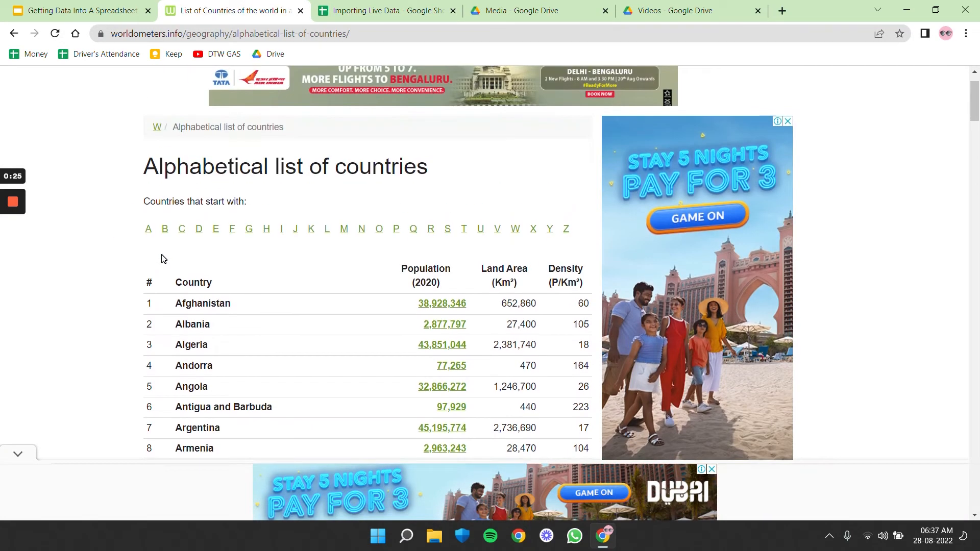
# Return to the Importing Live Data spreadsheet and begin an IMPORTHTML formula in cell A1 of the new sheet.
pyautogui.click(333, 11)
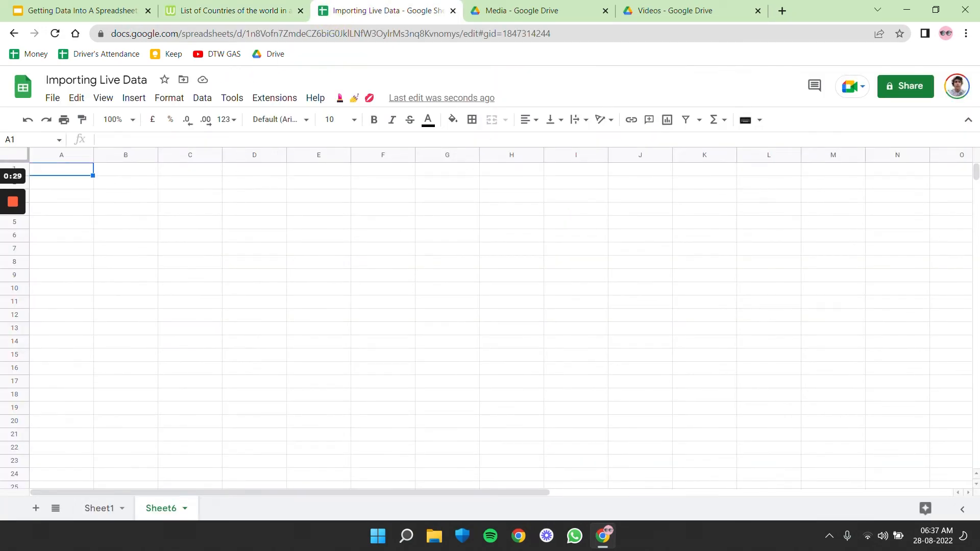
pyautogui.write('=')
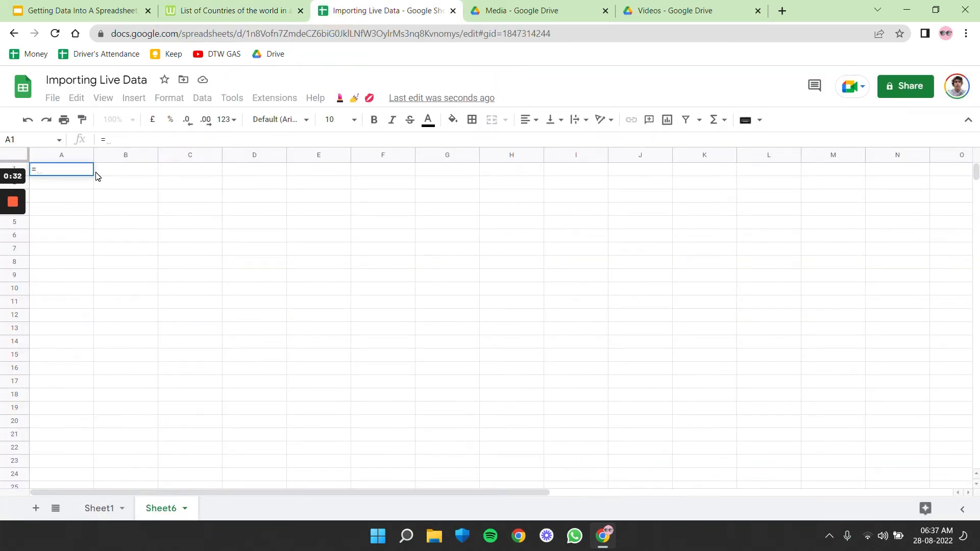
pyautogui.write('IMPORT')
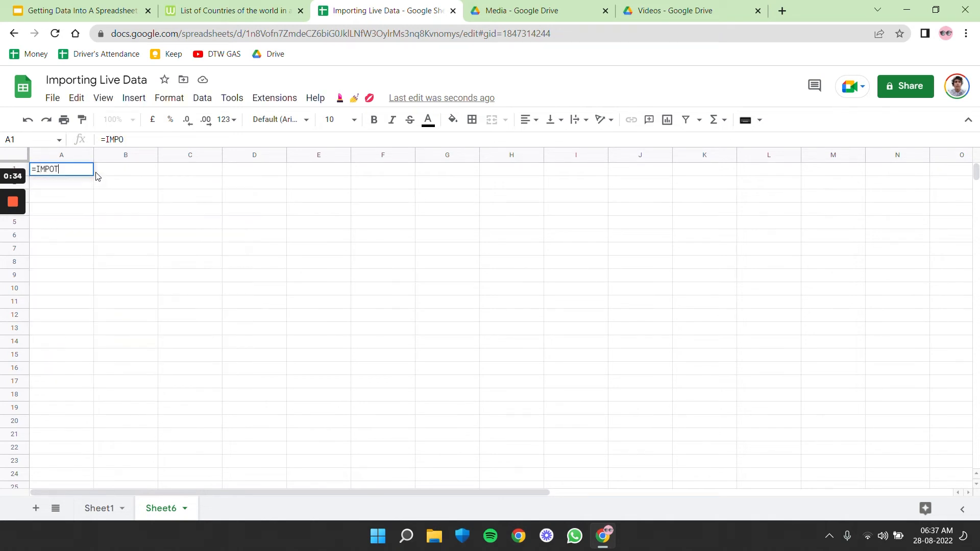
pyautogui.press('BackSpace')
pyautogui.write('RTHTML(')
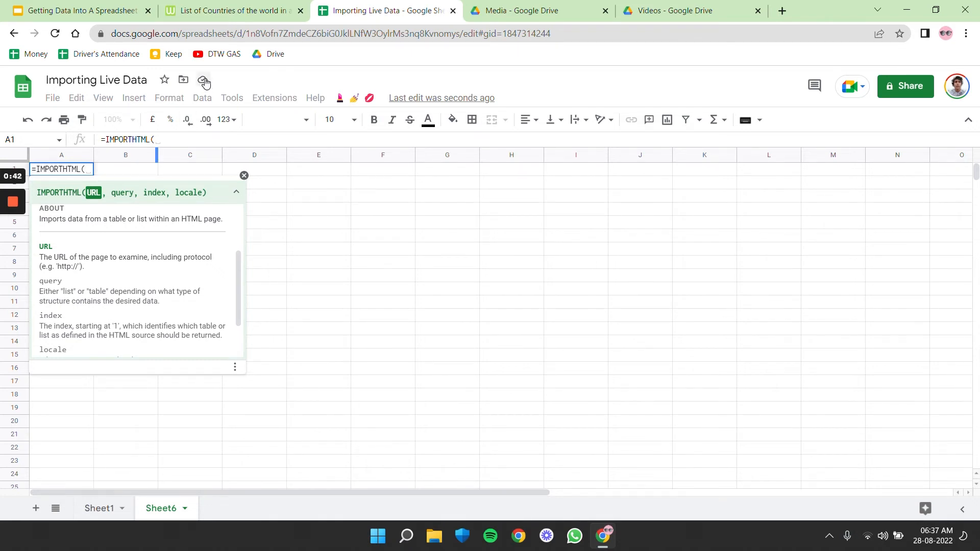
# Copy the Worldometer country list page's address and enter it in quotes as the URL argument of the IMPORTHTML formula.
pyautogui.click(251, 6)
pyautogui.click(250, 34)
pyautogui.hotkey('ctrl', 'c')
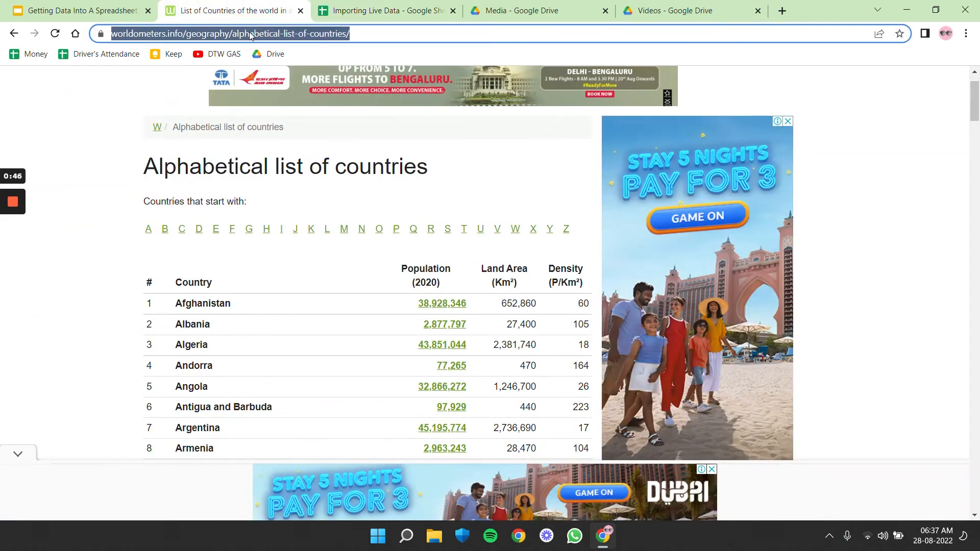
pyautogui.click(347, 7)
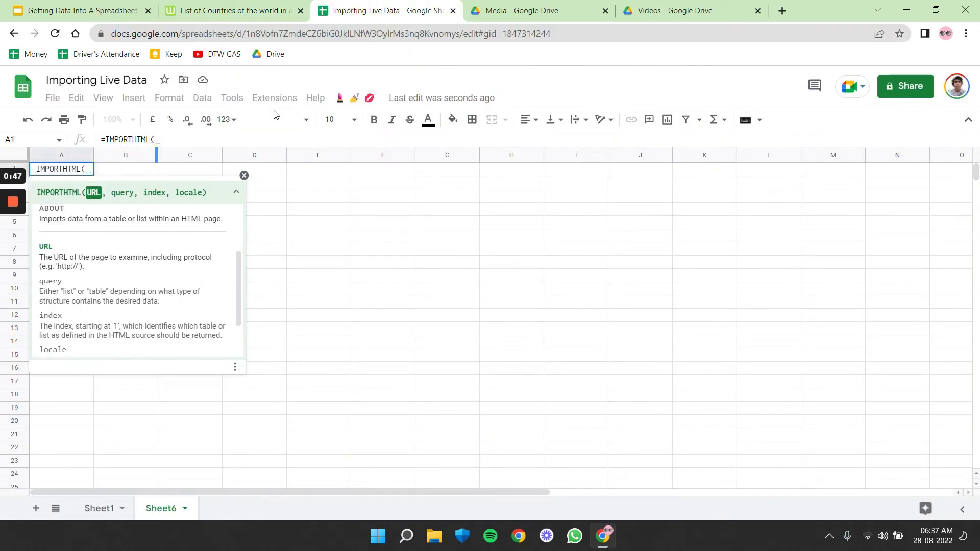
pyautogui.click(156, 140)
pyautogui.write('"')
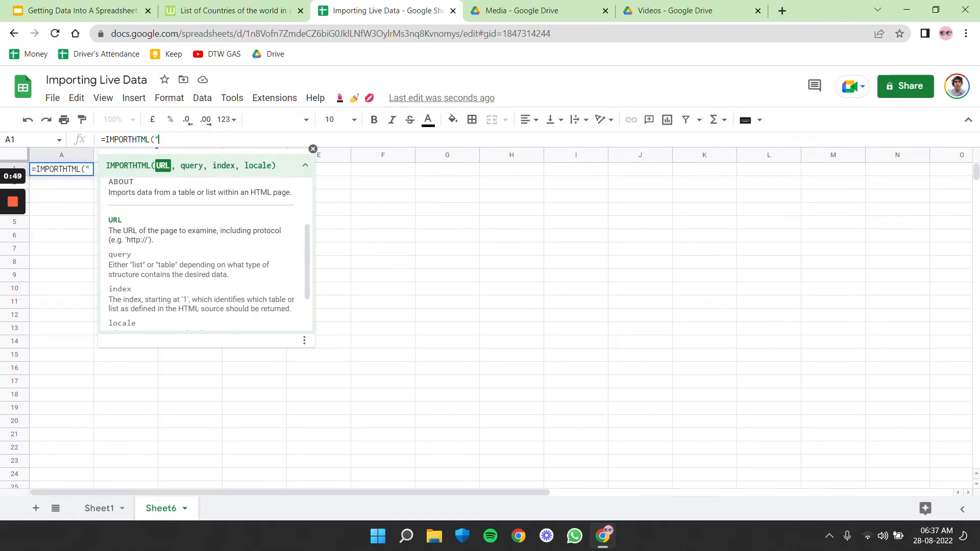
pyautogui.hotkey('ctrl', 'v')
pyautogui.write('"')
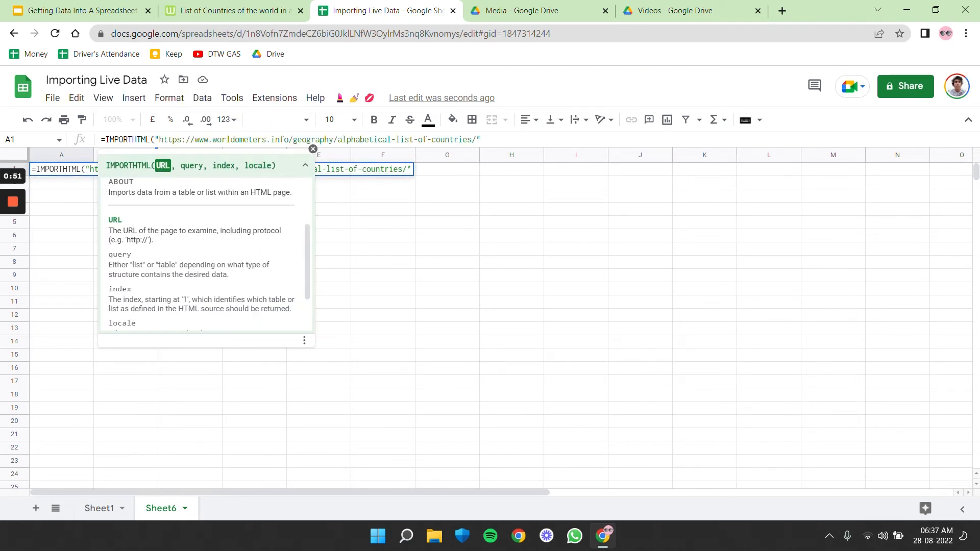
pyautogui.write(',')
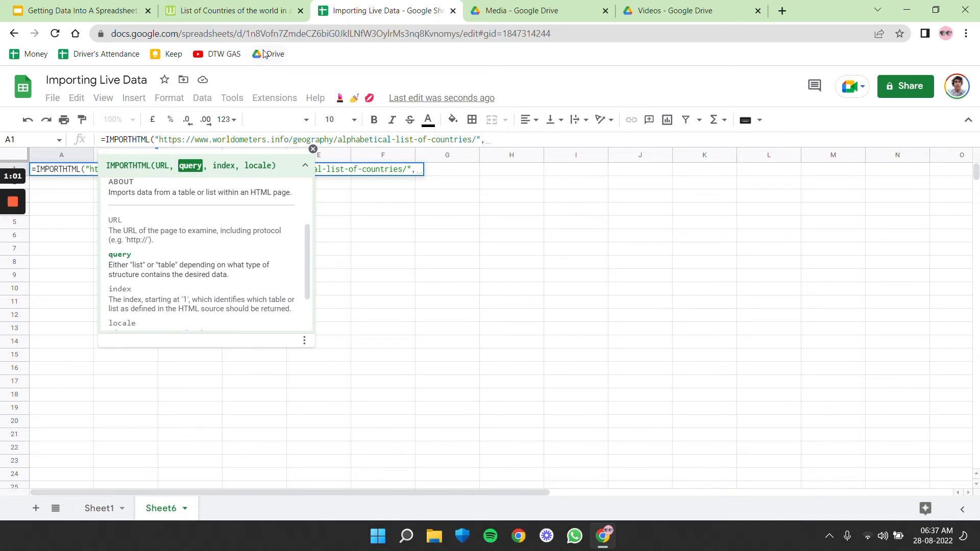
# Check how the countries are laid out on the Worldometer page, then enter "table" as the formula's query argument.
pyautogui.click(250, 4)
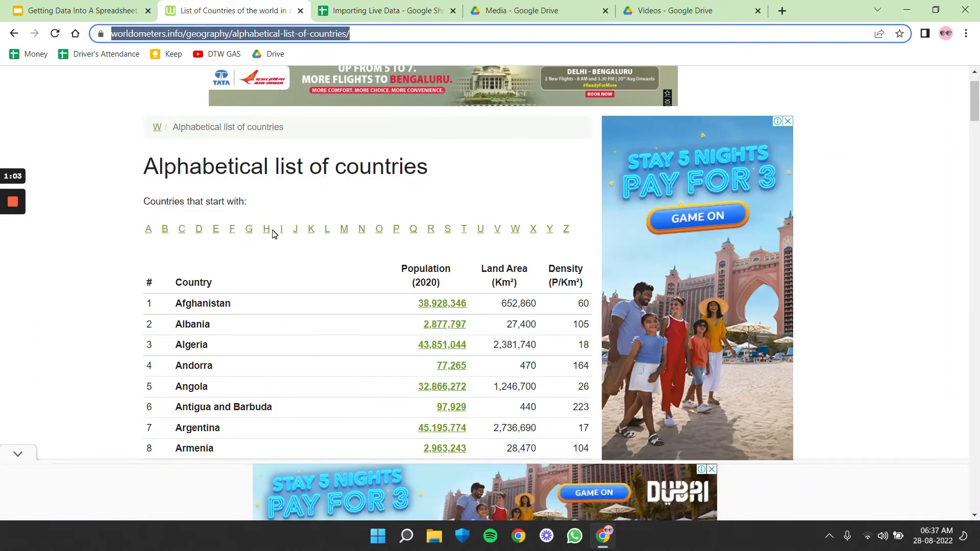
pyautogui.scroll(-1, 272, 231)
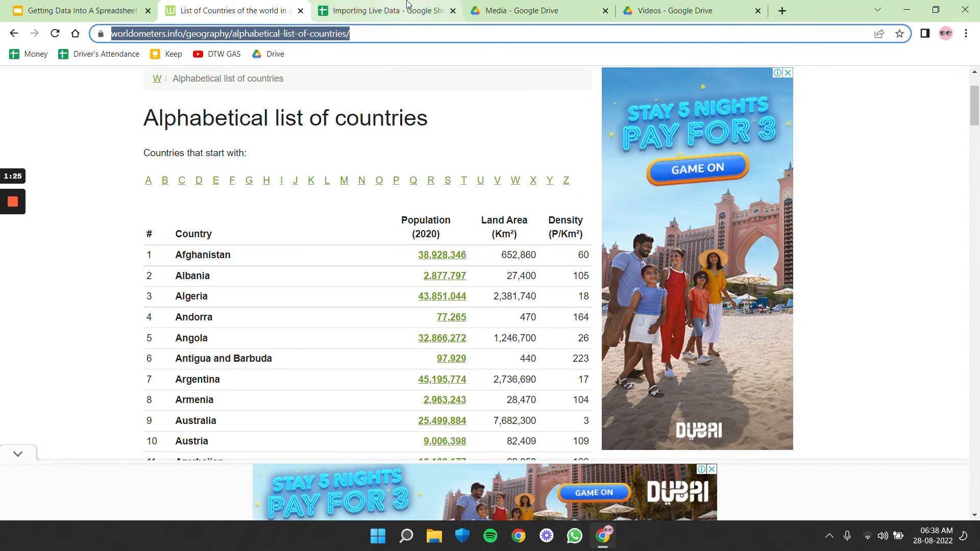
pyautogui.click(388, 11)
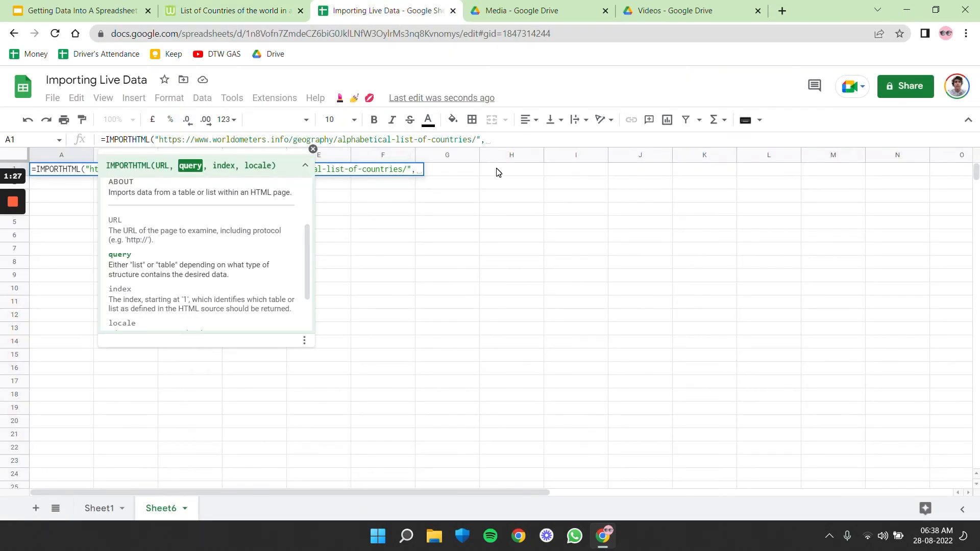
pyautogui.write('"tab')
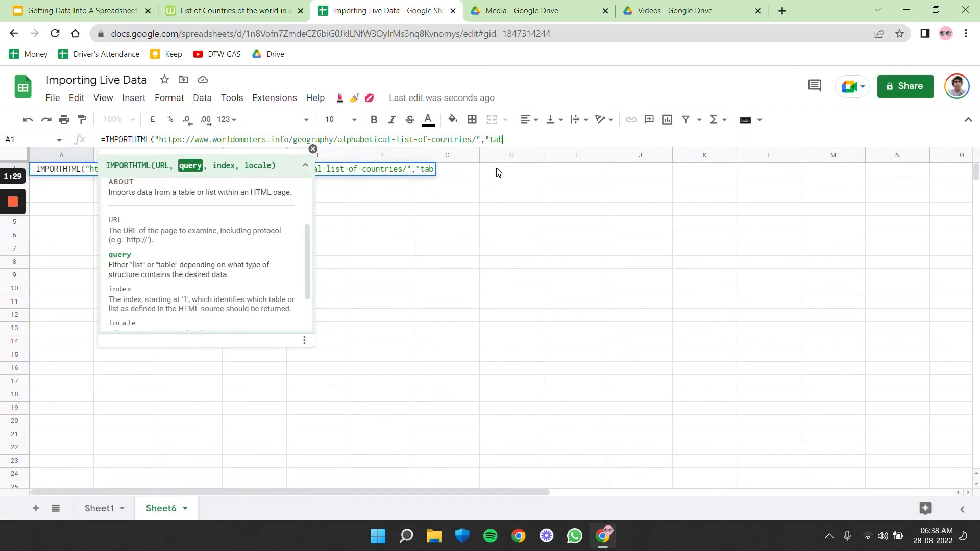
pyautogui.write('le",')
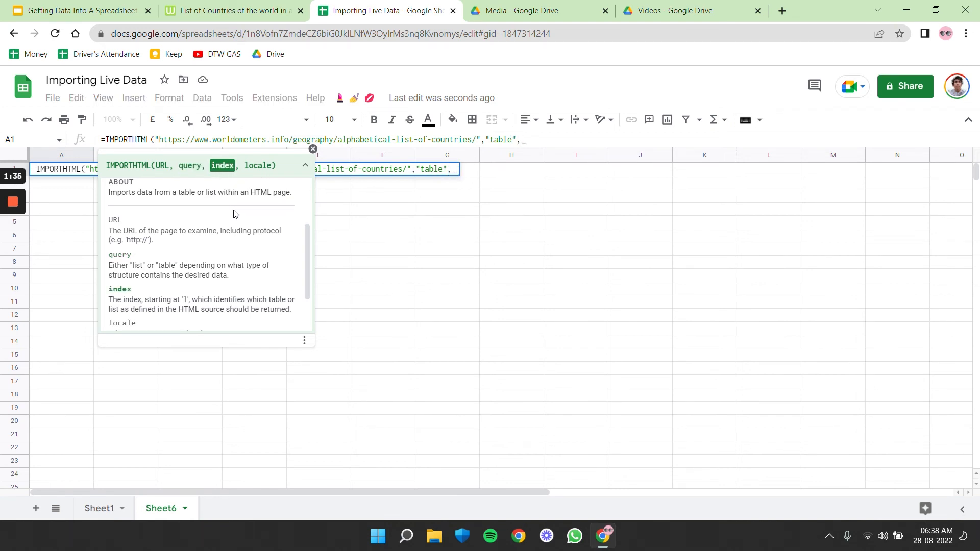
# Check the table's order on the Worldometer page, then enter 1 as the index argument and complete the IMPORTHTML formula.
pyautogui.click(234, 10)
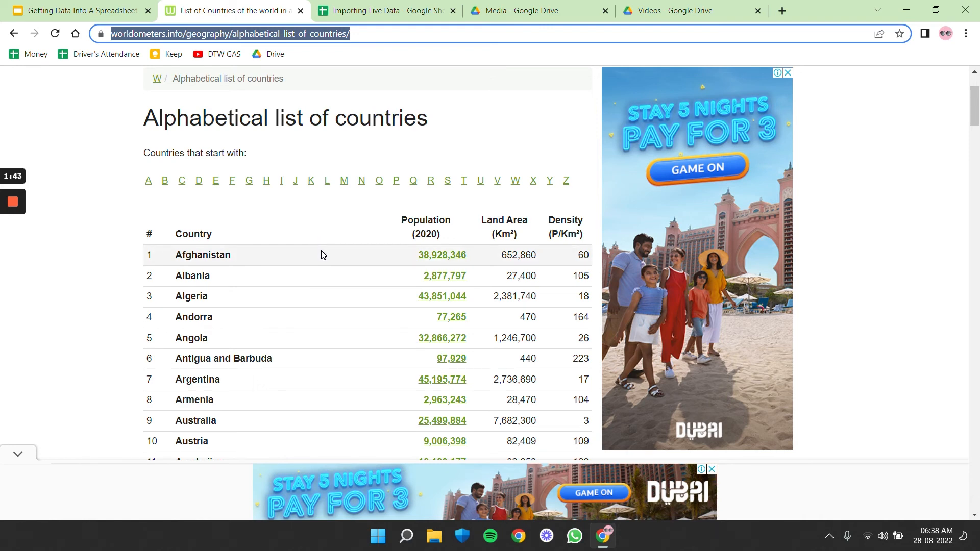
pyautogui.scroll(2, 323, 254)
pyautogui.scroll(-1, 321, 254)
pyautogui.scroll(2, 319, 307)
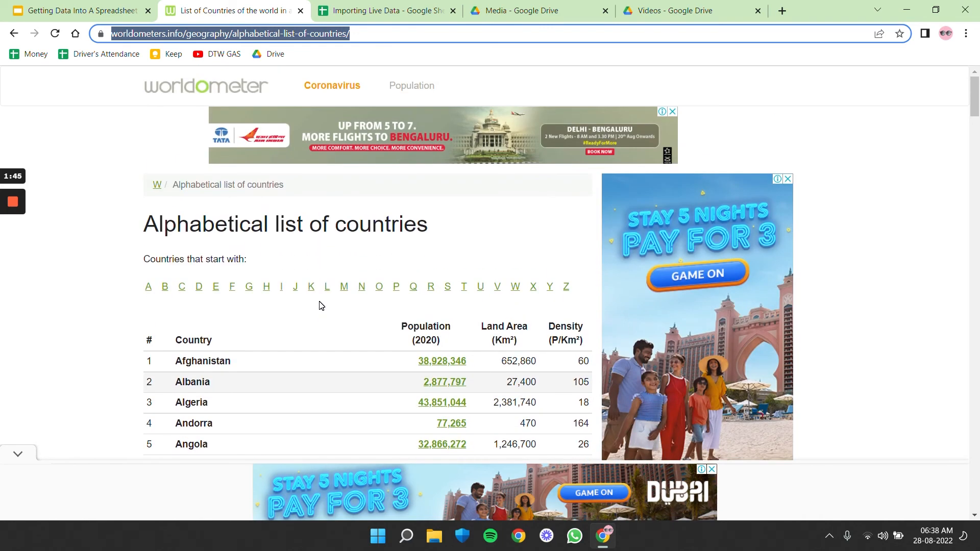
pyautogui.scroll(-1, 320, 306)
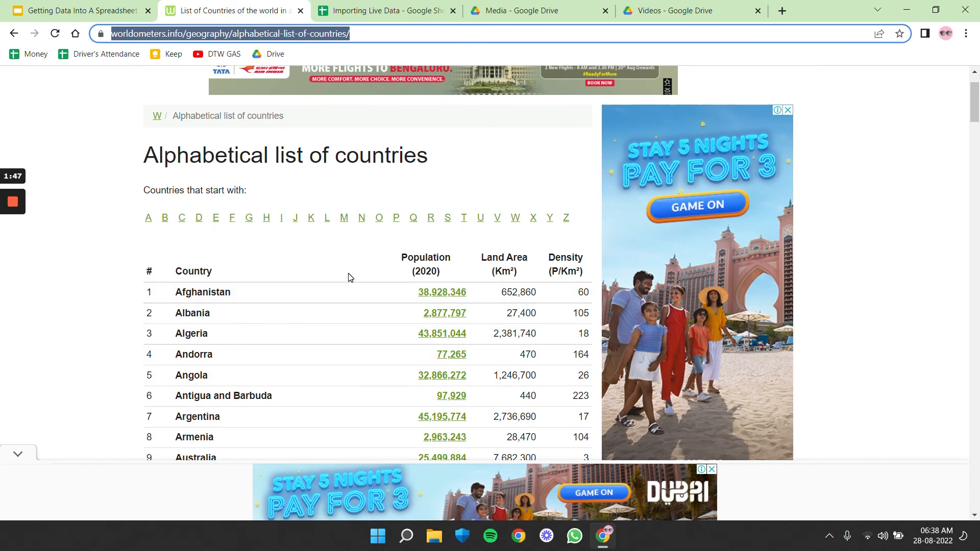
pyautogui.click(382, 9)
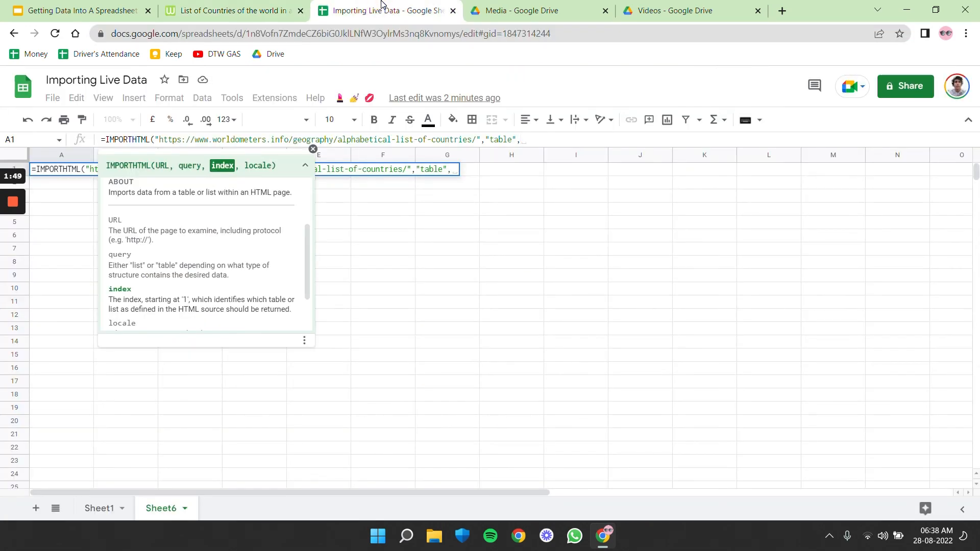
pyautogui.write('1')
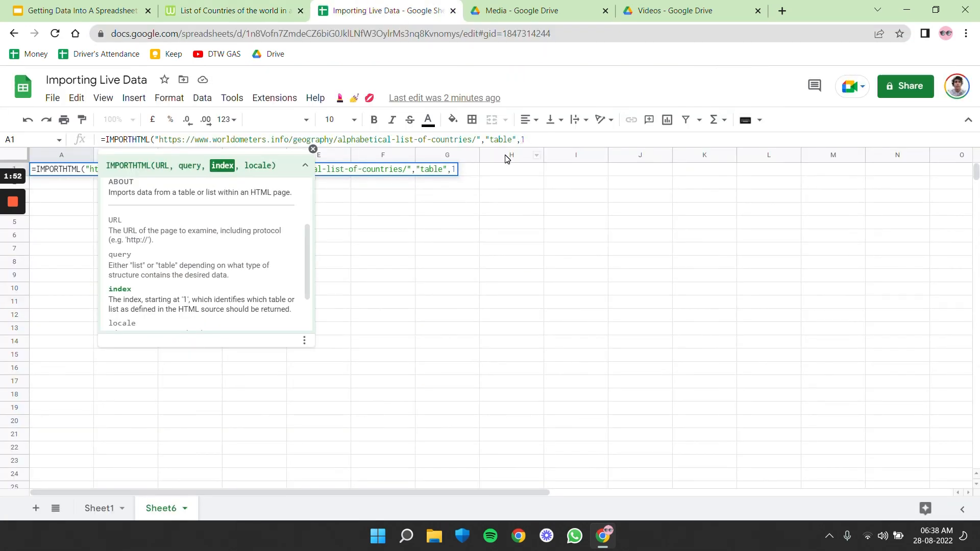
pyautogui.write(')')
pyautogui.press('Return')
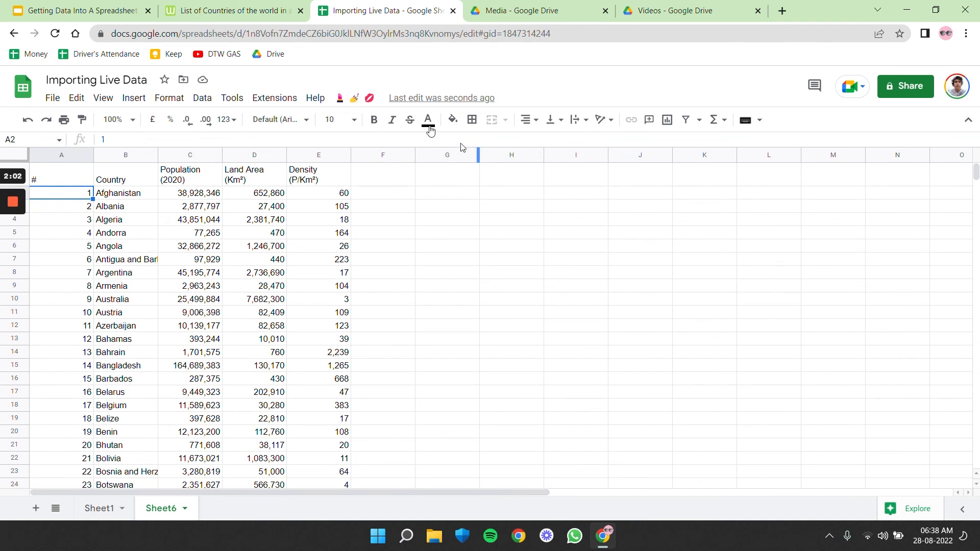
# Format the imported country table by running the custom "Sexify this sheet" script.
pyautogui.click(364, 102)
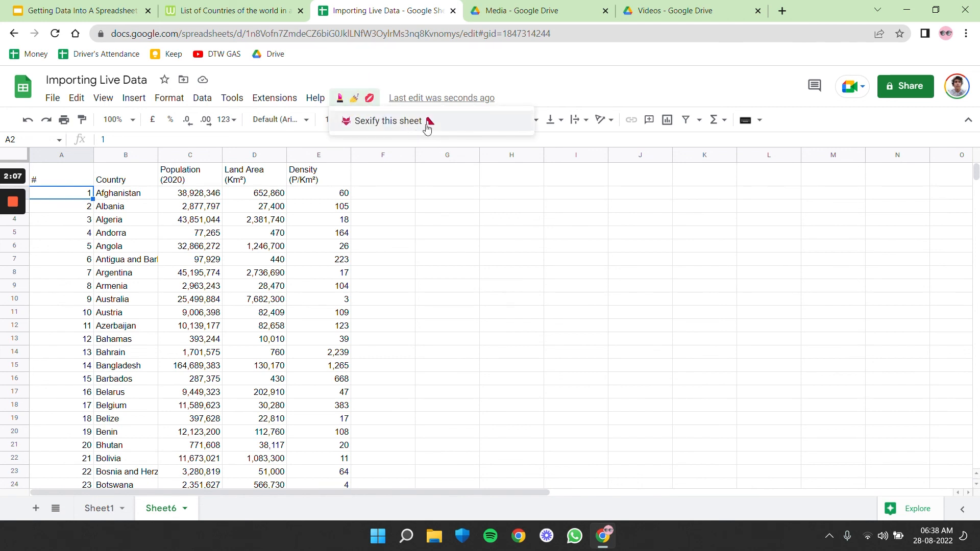
pyautogui.click(447, 128)
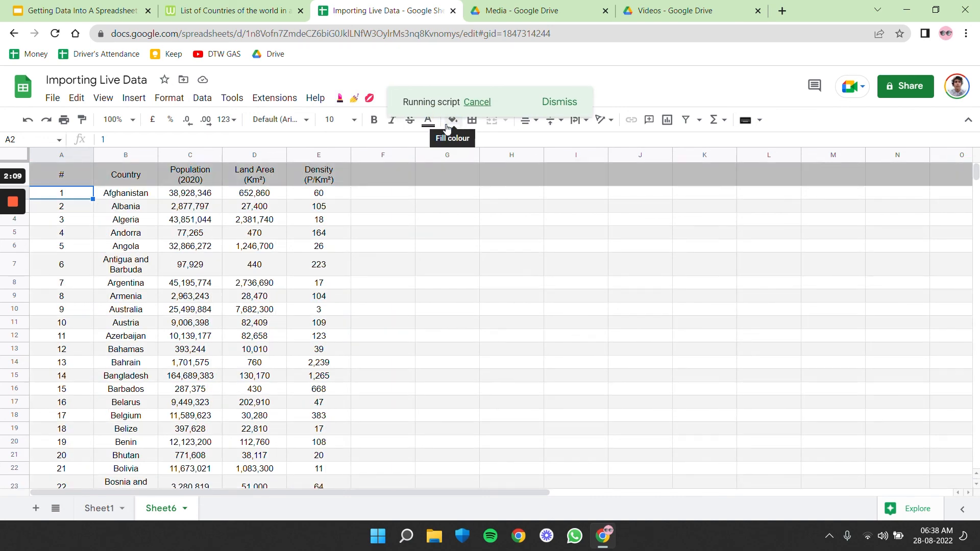